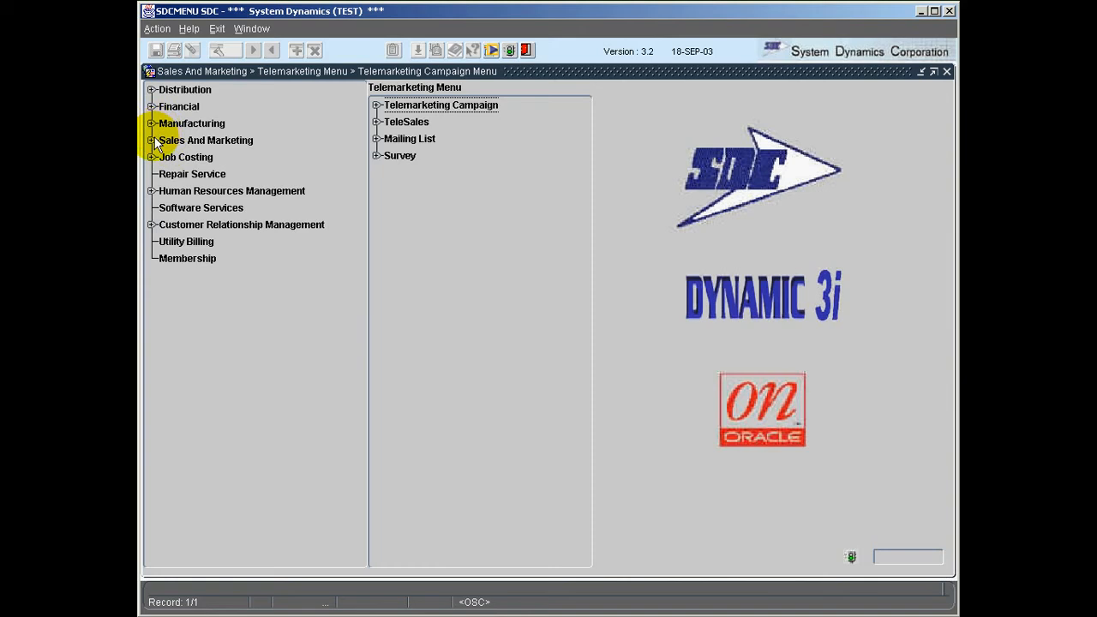
# Step: Expand Sales And Marketing > Telemarketing > Telemarketing Campaign, then open and close Customer Maintenance
pyautogui.click(152, 141)
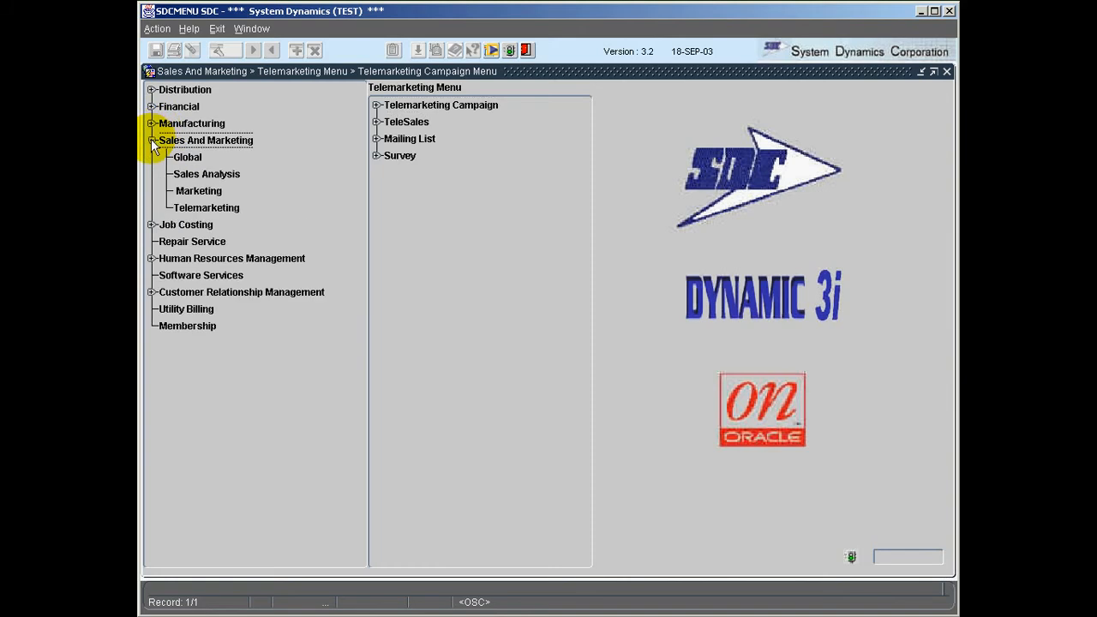
pyautogui.click(182, 208)
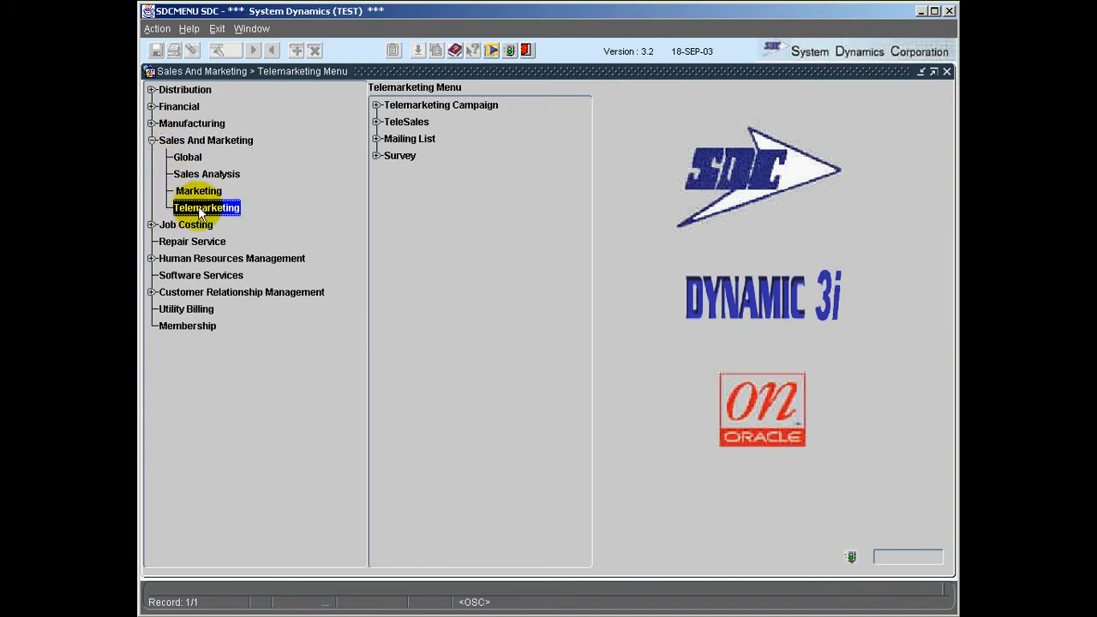
pyautogui.click(377, 105)
pyautogui.click(449, 107)
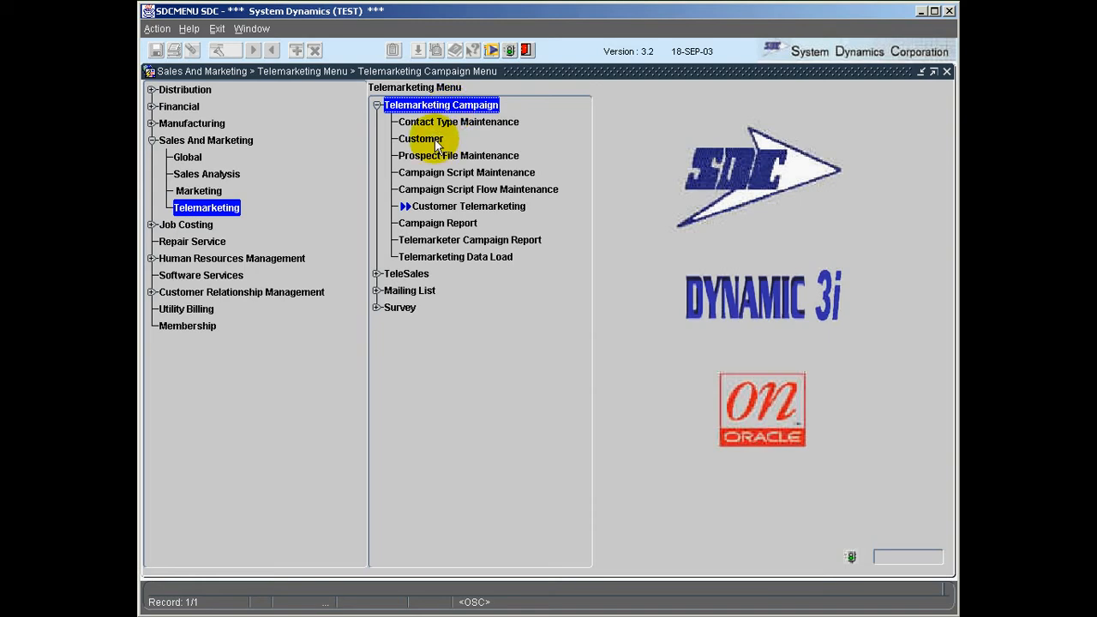
pyautogui.doubleClick(436, 140)
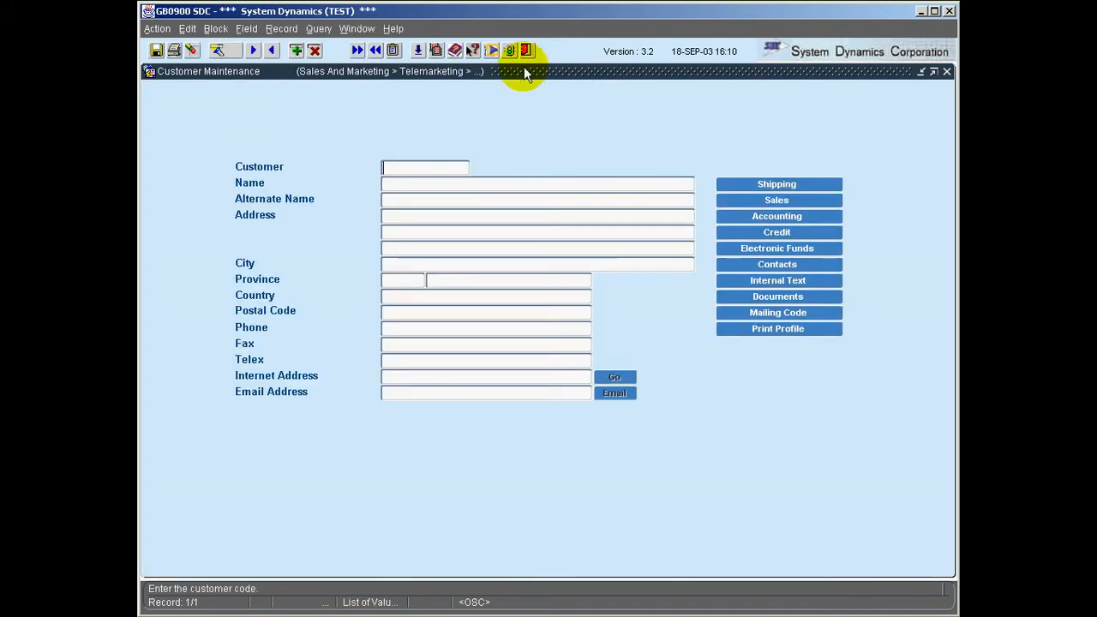
pyautogui.click(527, 50)
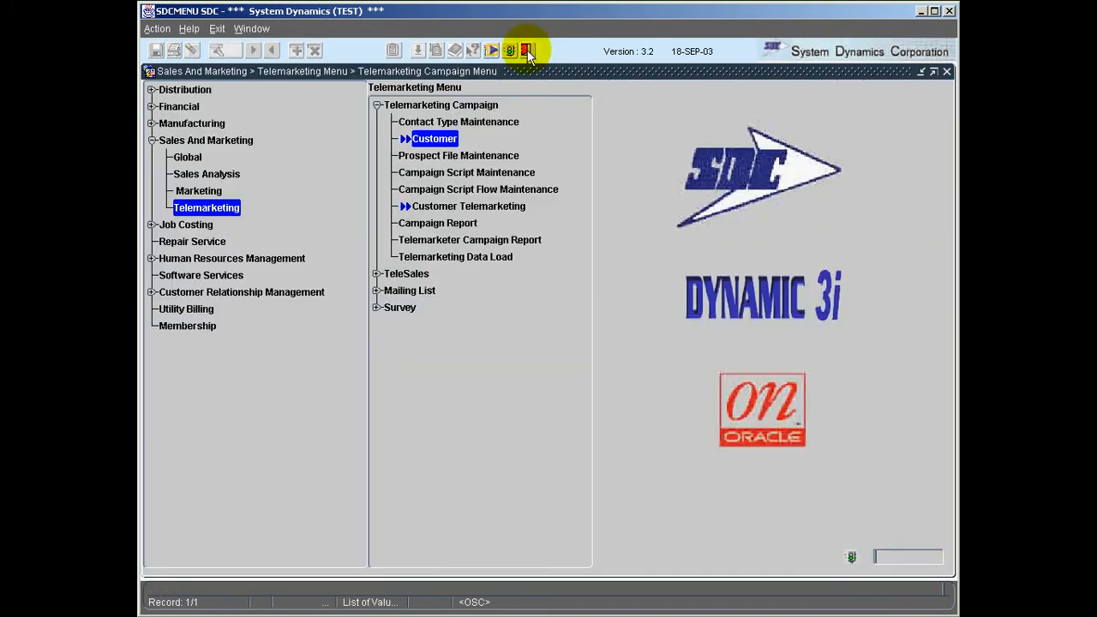
# Step: List all campaign scripts in Campaign Script Maintenance, then open Campaign Script Flow Maintenance
pyautogui.doubleClick(485, 172)
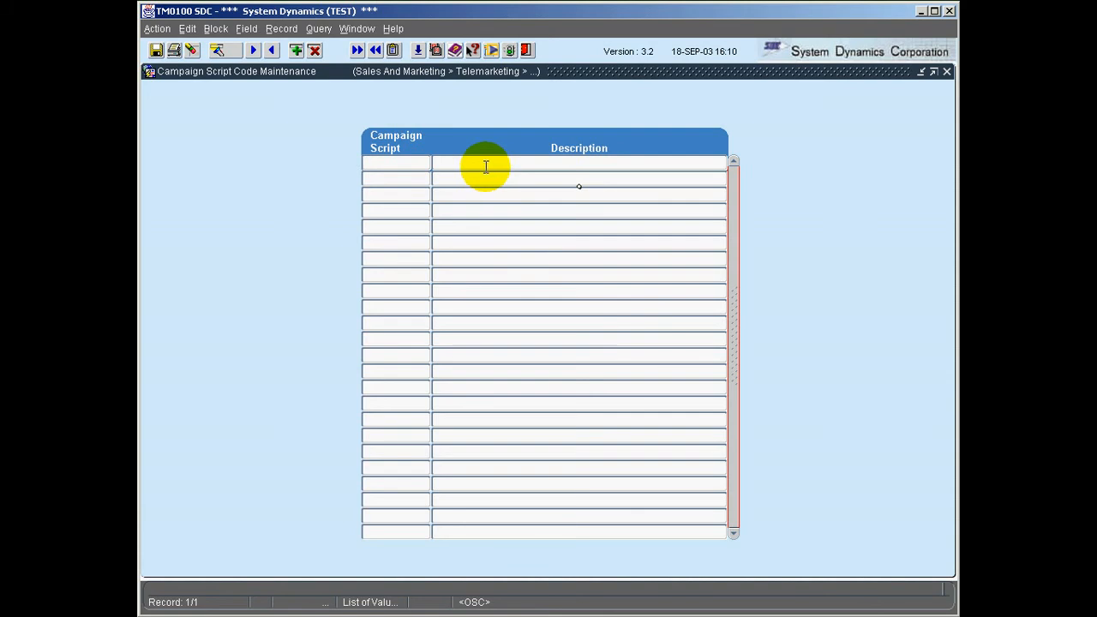
pyautogui.click(216, 50)
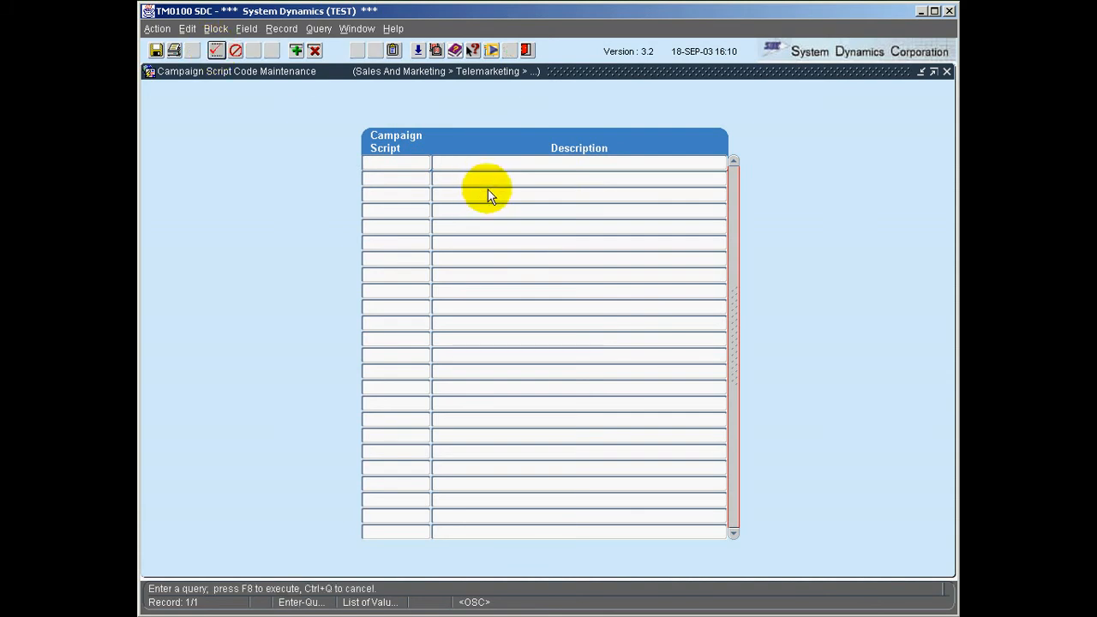
pyautogui.press('F8')
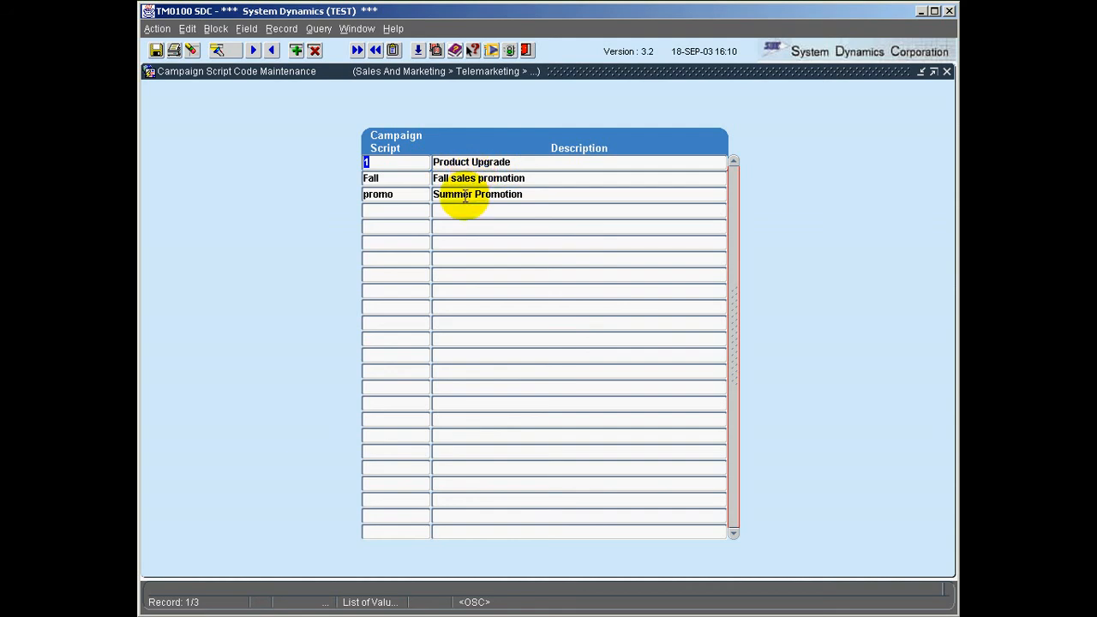
pyautogui.click(526, 48)
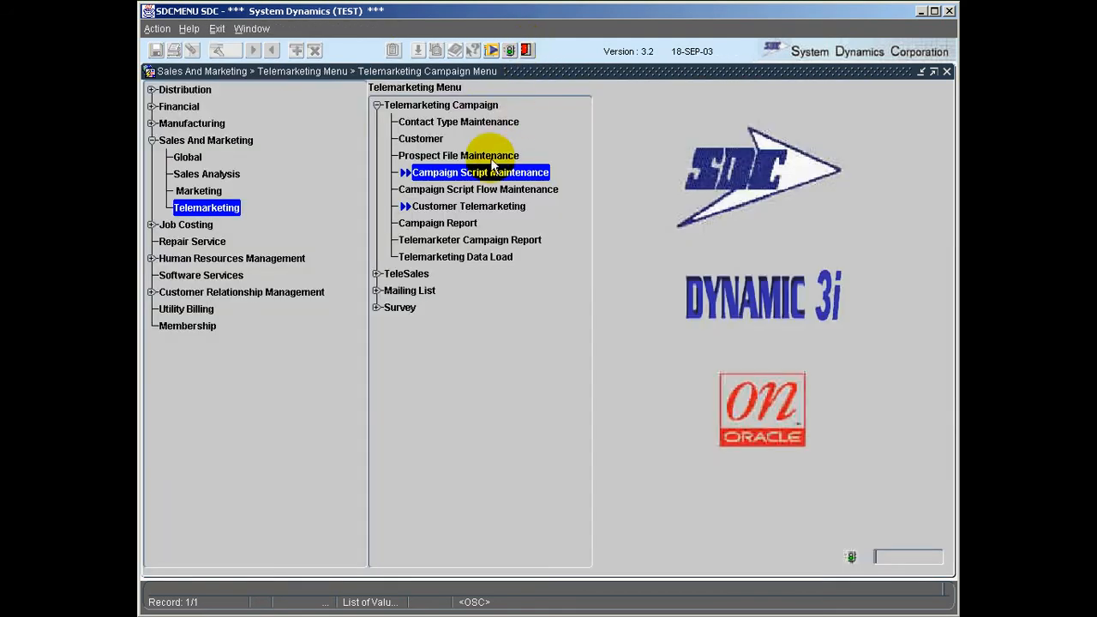
pyautogui.click(477, 187)
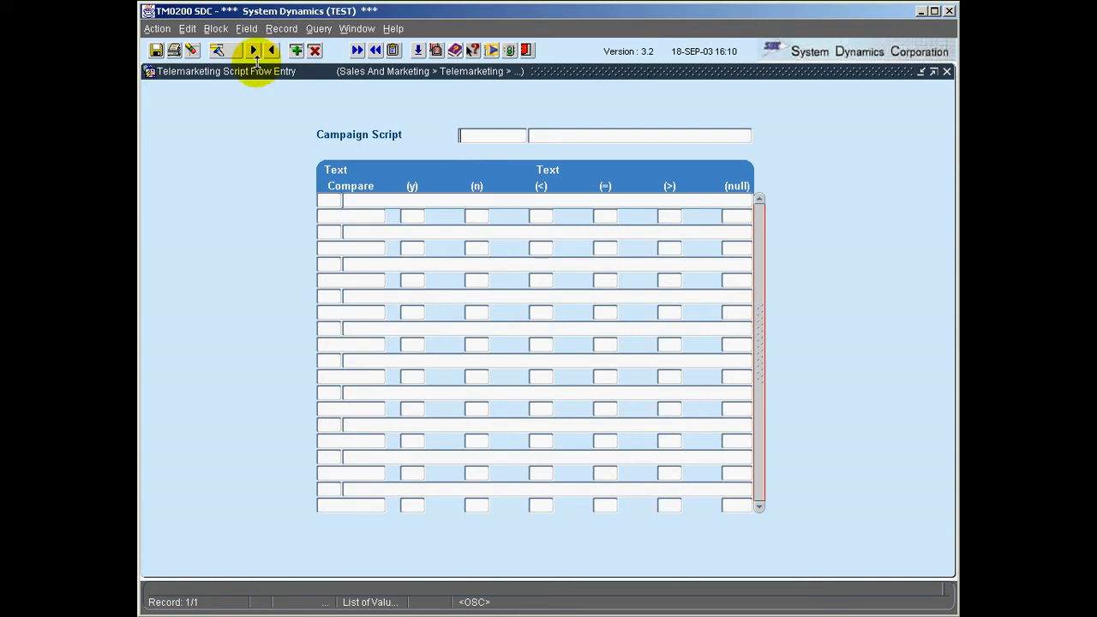
# Step: Query campaign script 1 (Product Upgrade) flow and open step 00's greeting in the Editor
pyautogui.click(216, 51)
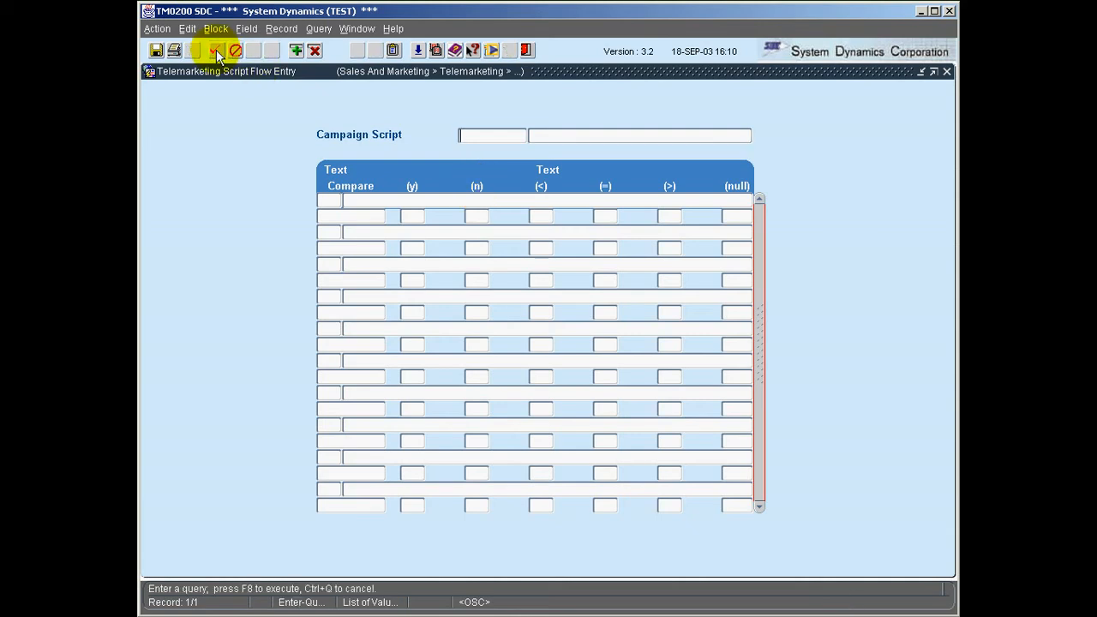
pyautogui.write('1')
pyautogui.click(217, 51)
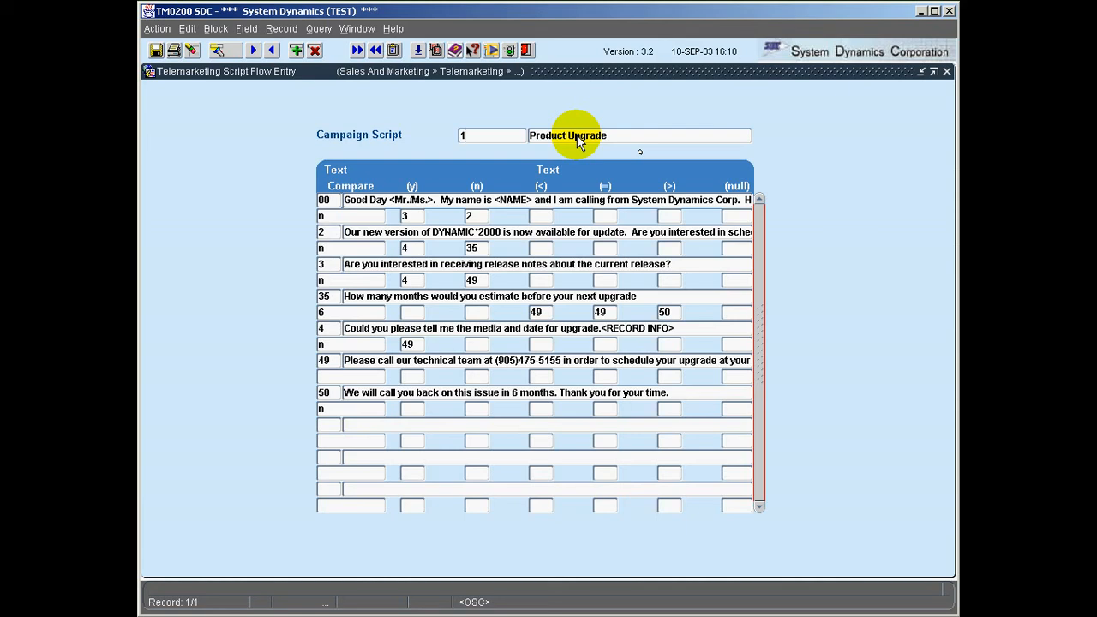
pyautogui.click(365, 200)
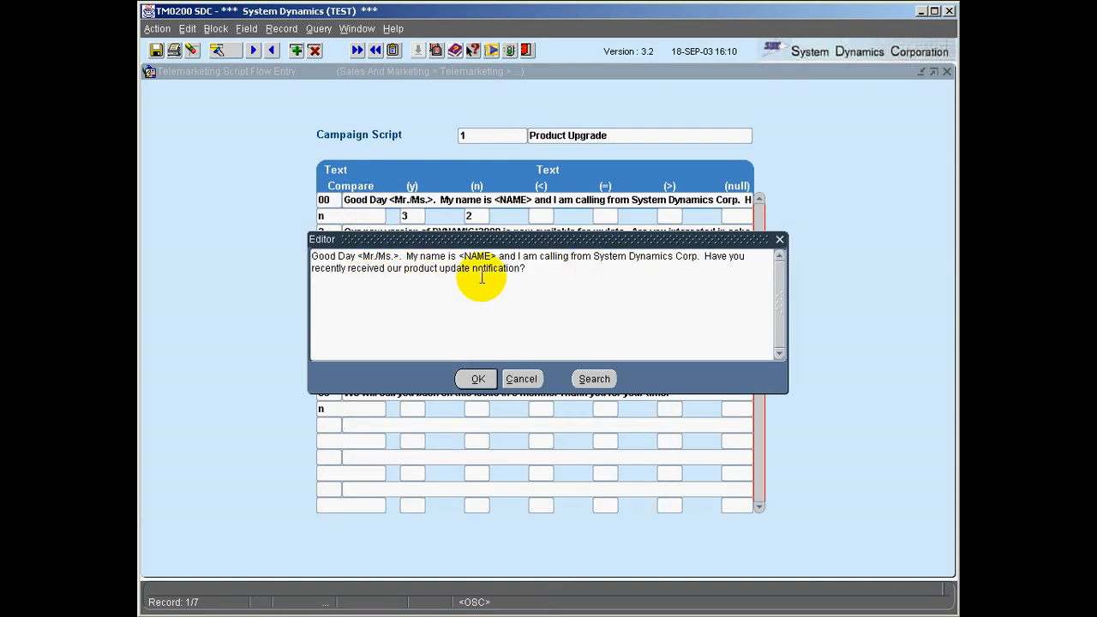
# Step: Close the greeting Editor with OK to return to the Product Upgrade flow table
pyautogui.click(474, 379)
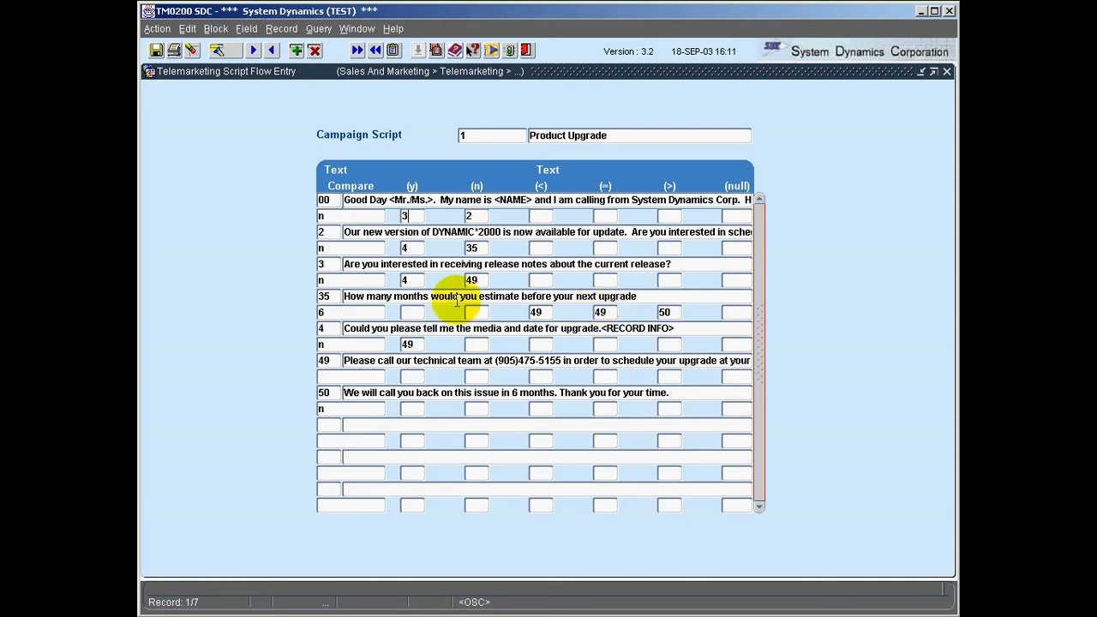
pyautogui.click(322, 313)
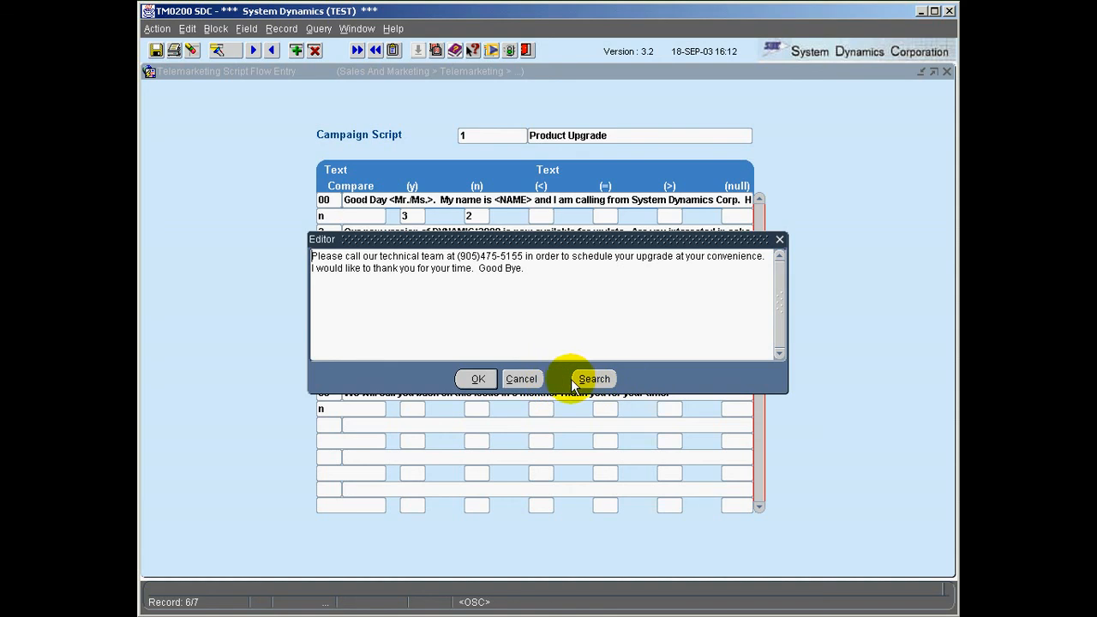
pyautogui.click(525, 378)
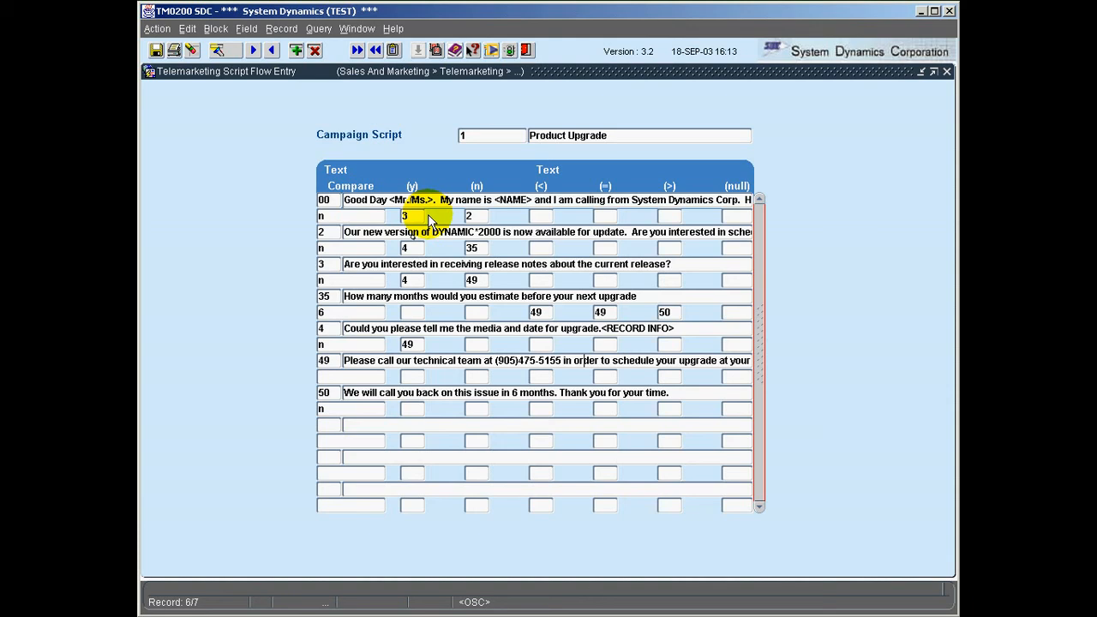
# Step: Exit the script flow form and open Customer Telemarketing
pyautogui.click(525, 50)
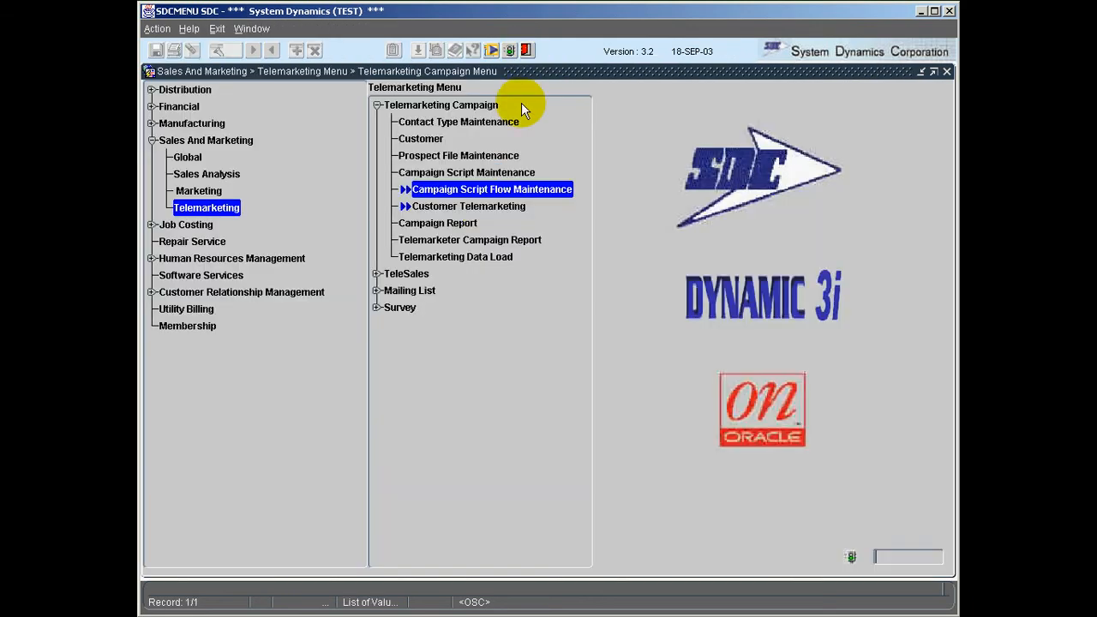
pyautogui.doubleClick(481, 205)
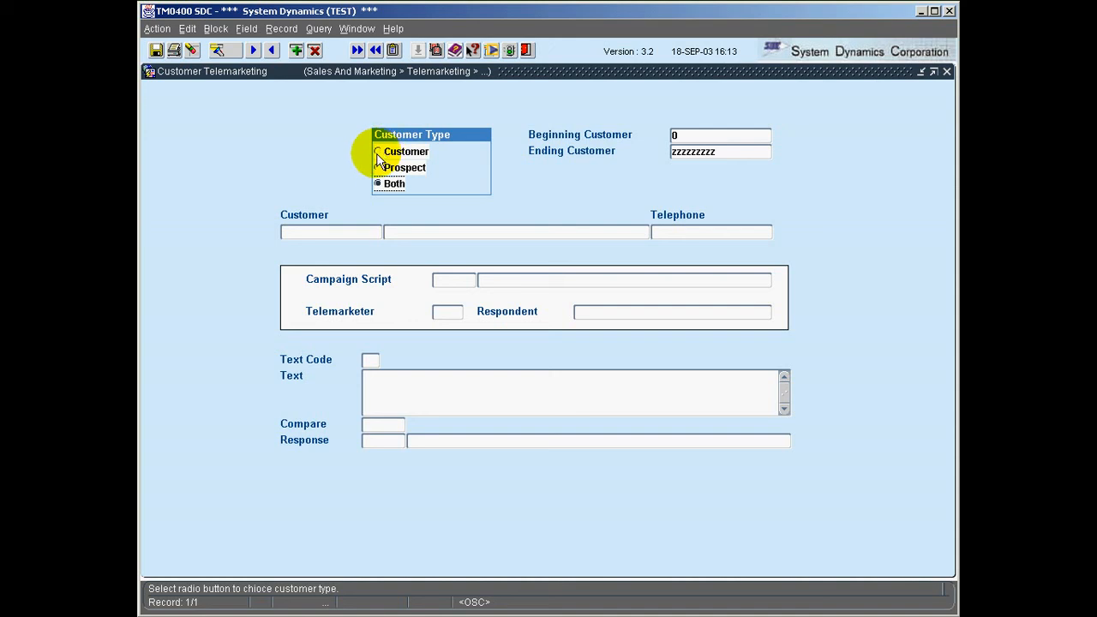
# Step: Enter the target customer's code as Beginning Customer and load that customer's record
pyautogui.click(688, 135)
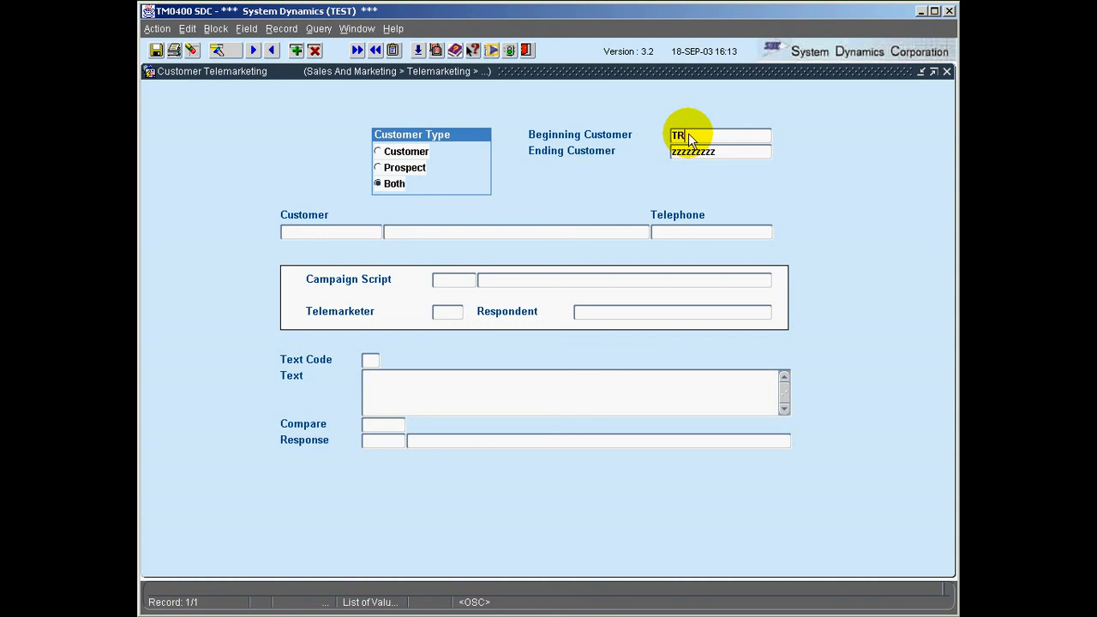
pyautogui.write('TRI')
pyautogui.write('NIT')
pyautogui.write('Y')
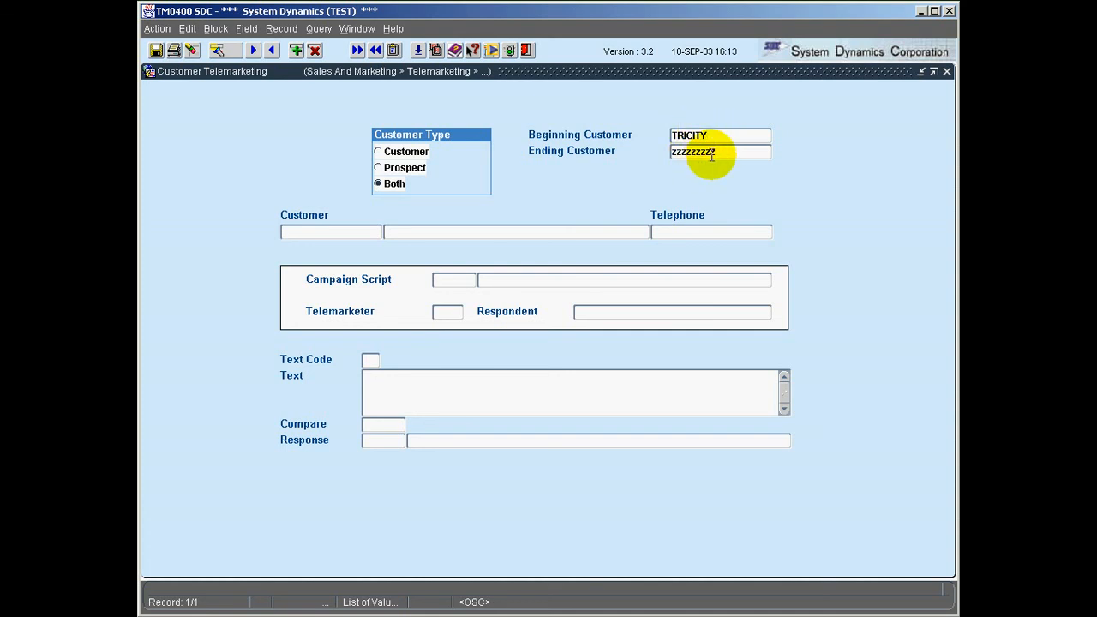
pyautogui.press('Tab')
pyautogui.press('Tab')
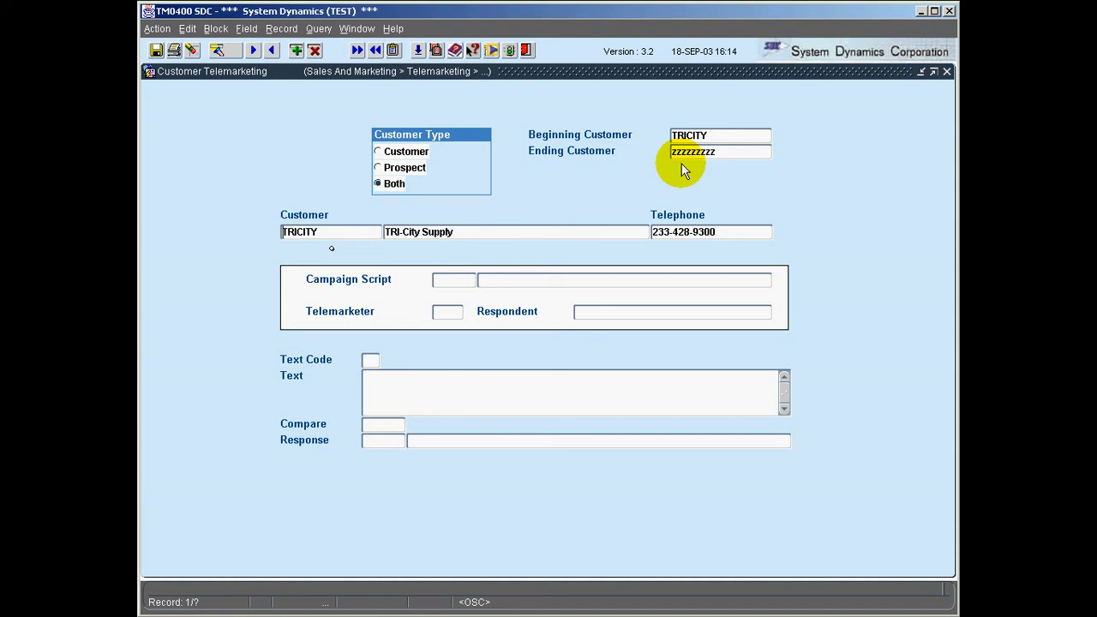
# Step: Confirm telemarketer bh and campaign script 1 (Product Upgrade), enter the respondent's name, and load step 00
pyautogui.click(454, 276)
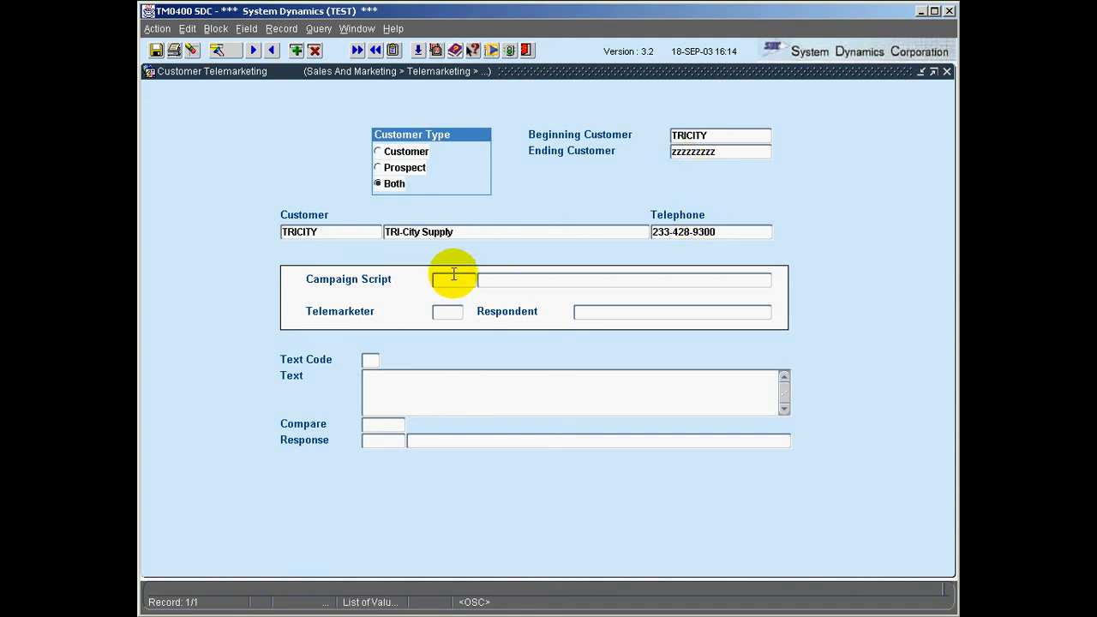
pyautogui.press('Tab')
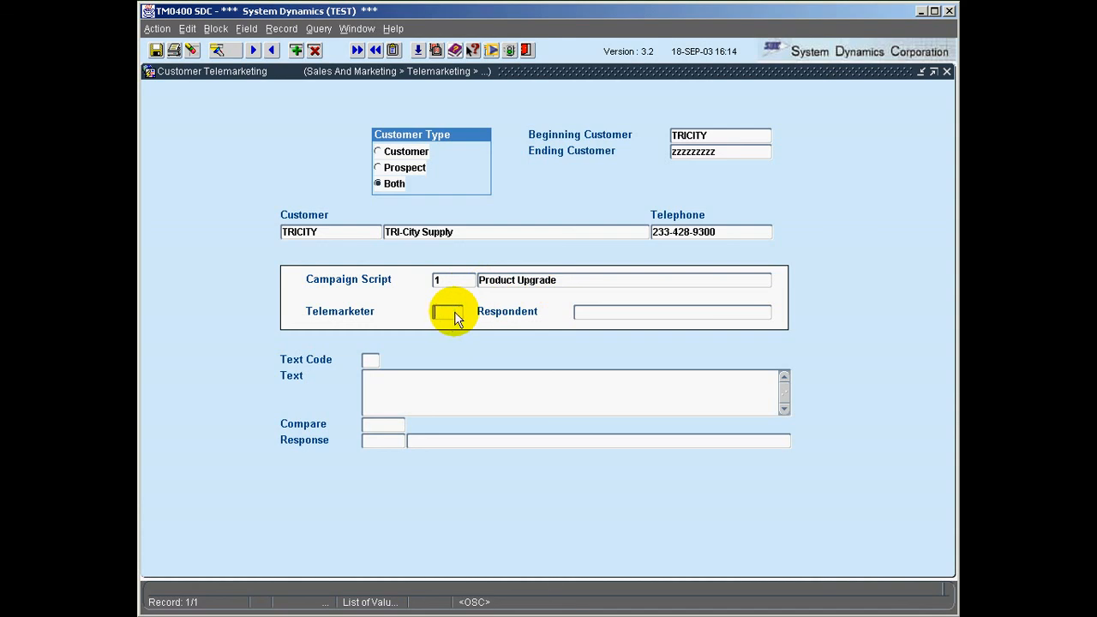
pyautogui.press('Tab')
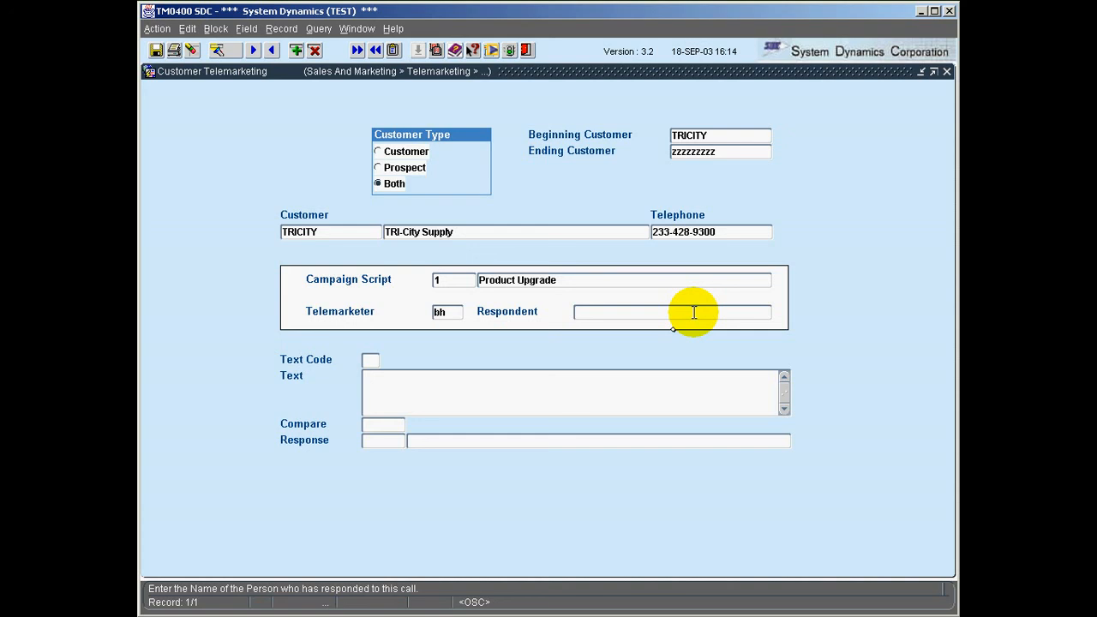
pyautogui.write('M')
pyautogui.press('BackSpace')
pyautogui.press('Tab')
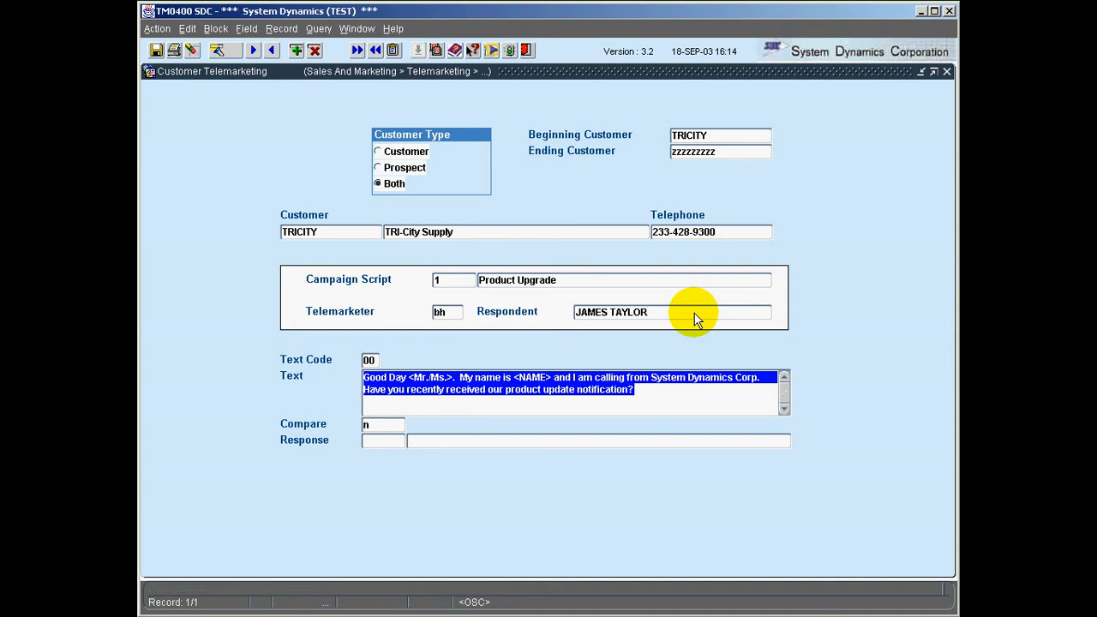
# Step: Answer step 00's opening question with n and note 'Very interested'
pyautogui.click(657, 404)
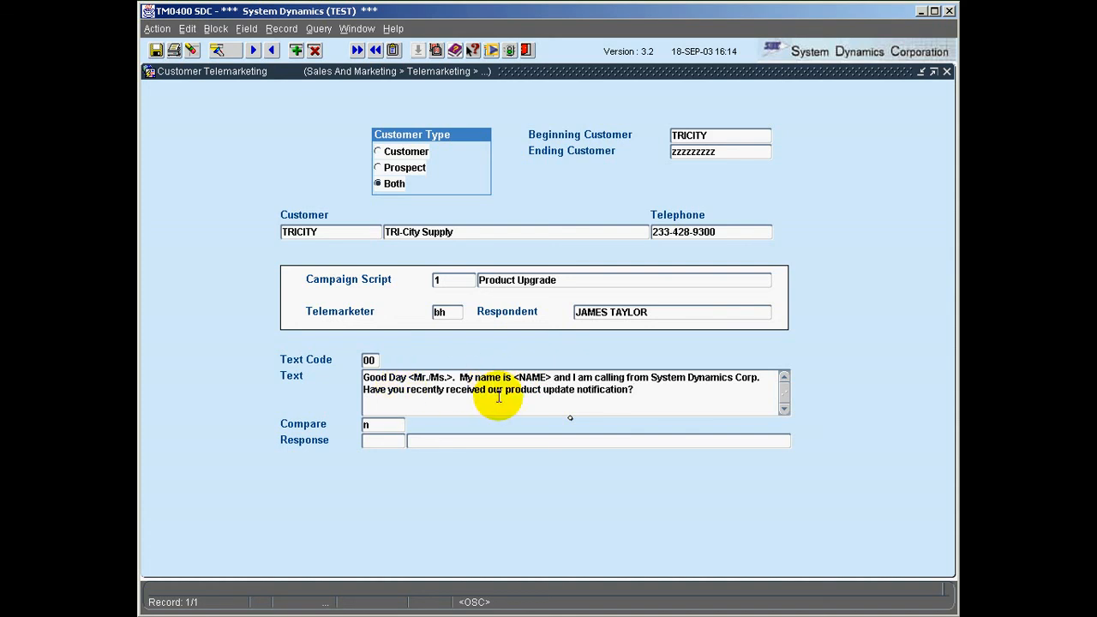
pyautogui.click(387, 441)
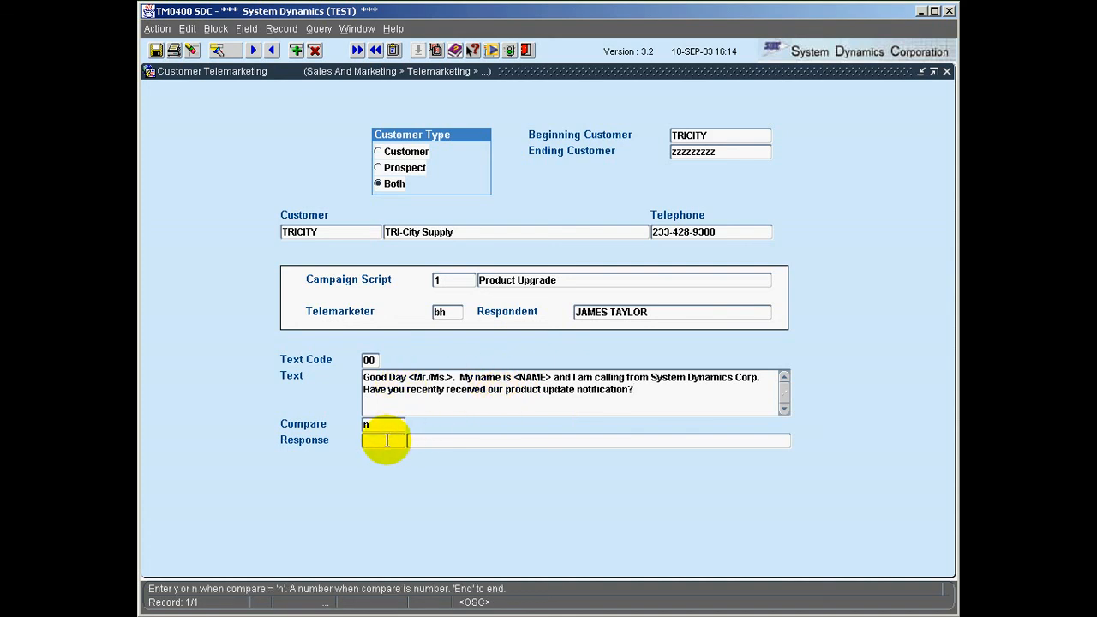
pyautogui.write('N')
pyautogui.press('BackSpace')
pyautogui.write('n')
pyautogui.click(468, 445)
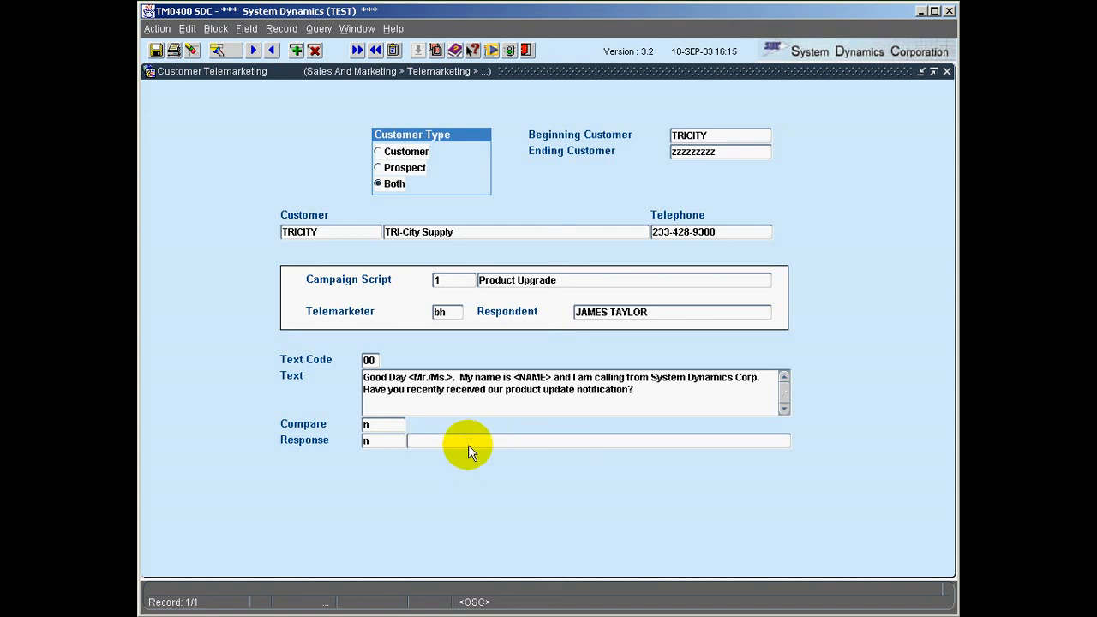
pyautogui.write('Very interested')
# Step: Answer step 2's DYNAMIC*2000 update question with n, noting 'Very busy. Perhaps later'
pyautogui.press('Tab')
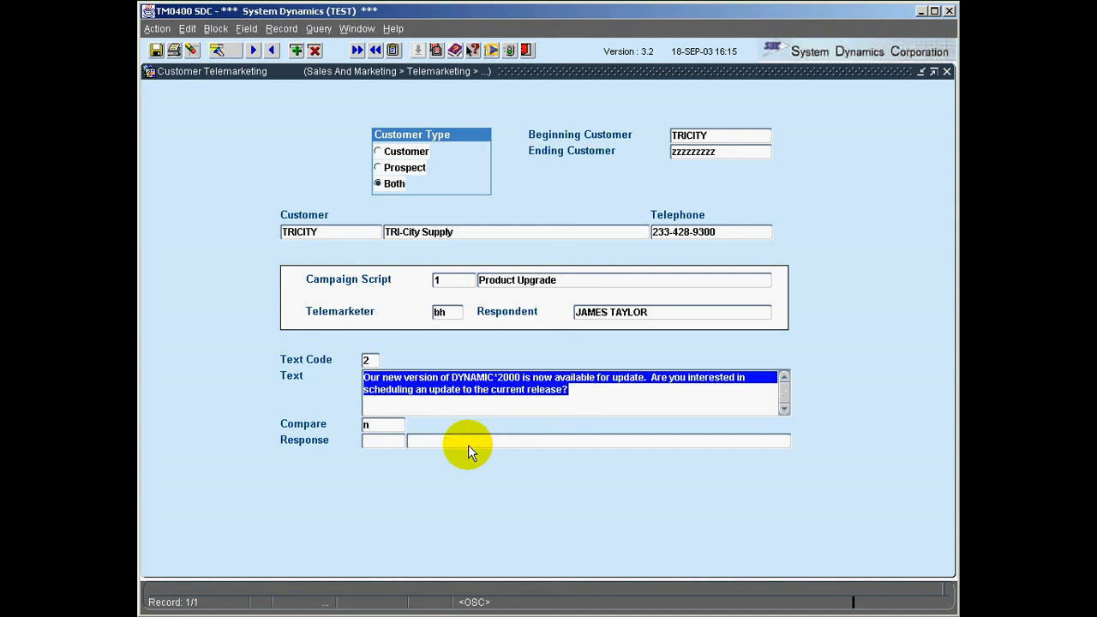
pyautogui.click(397, 388)
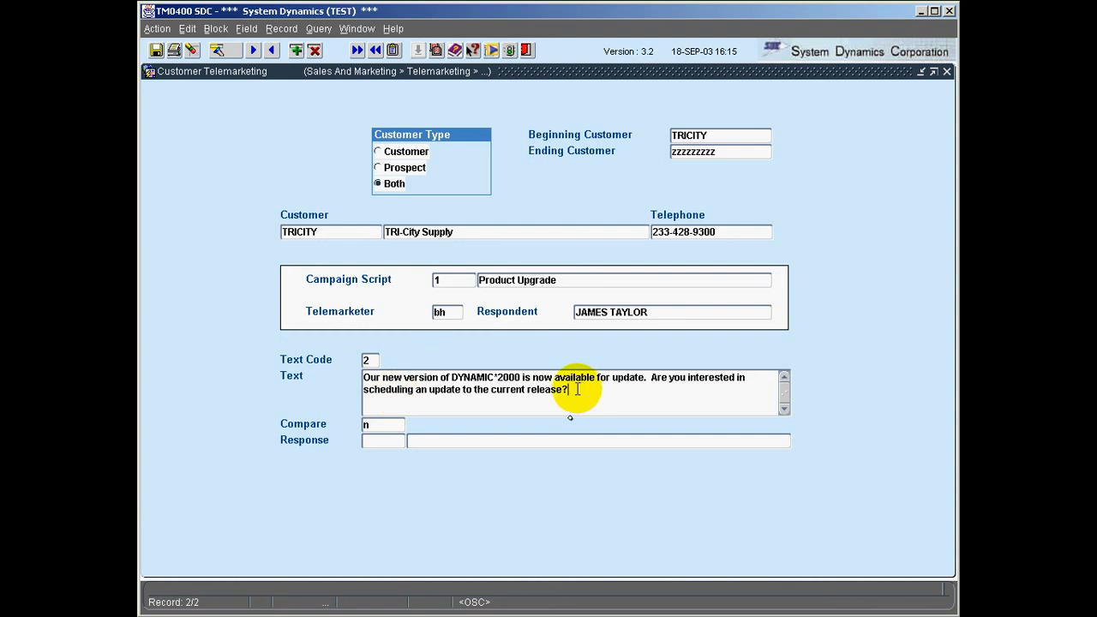
pyautogui.click(382, 438)
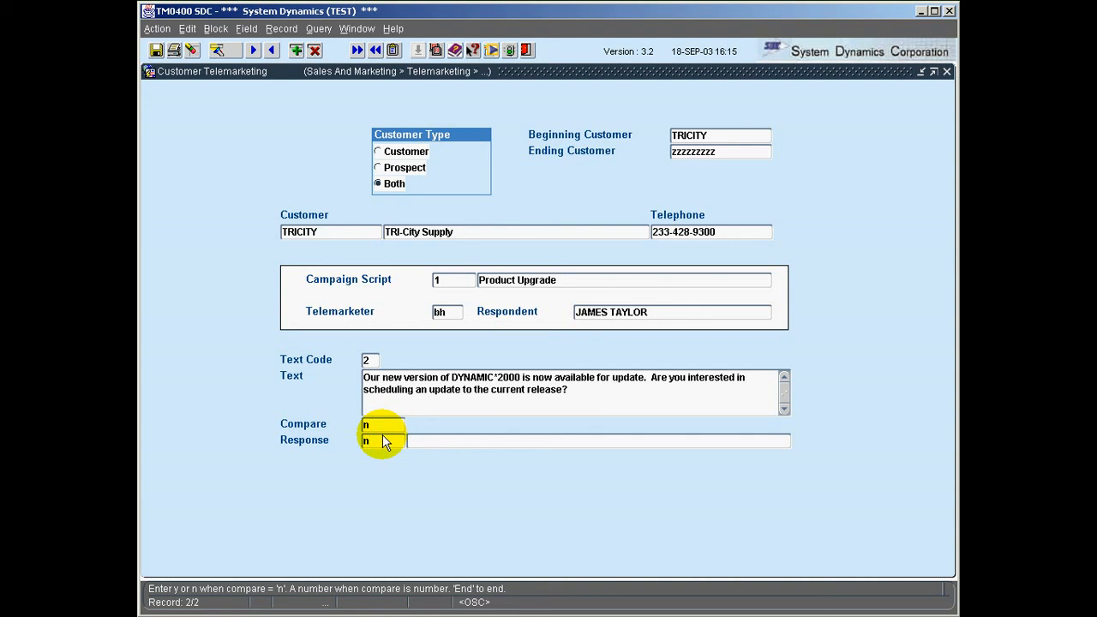
pyautogui.press('Tab')
pyautogui.write('V')
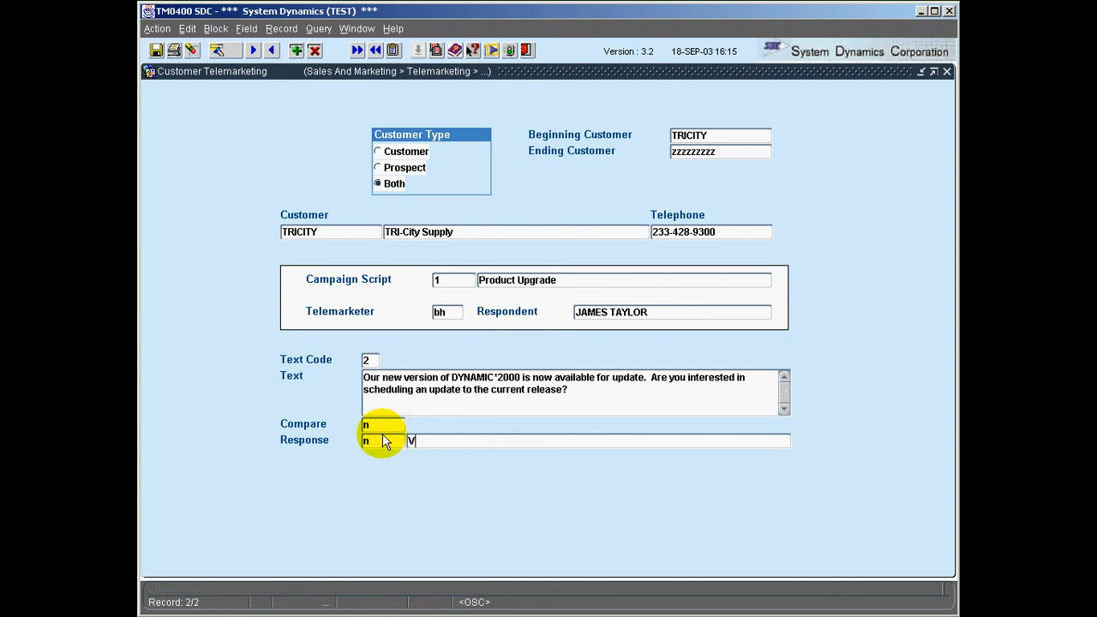
pyautogui.write('ery busy. Perhaps later')
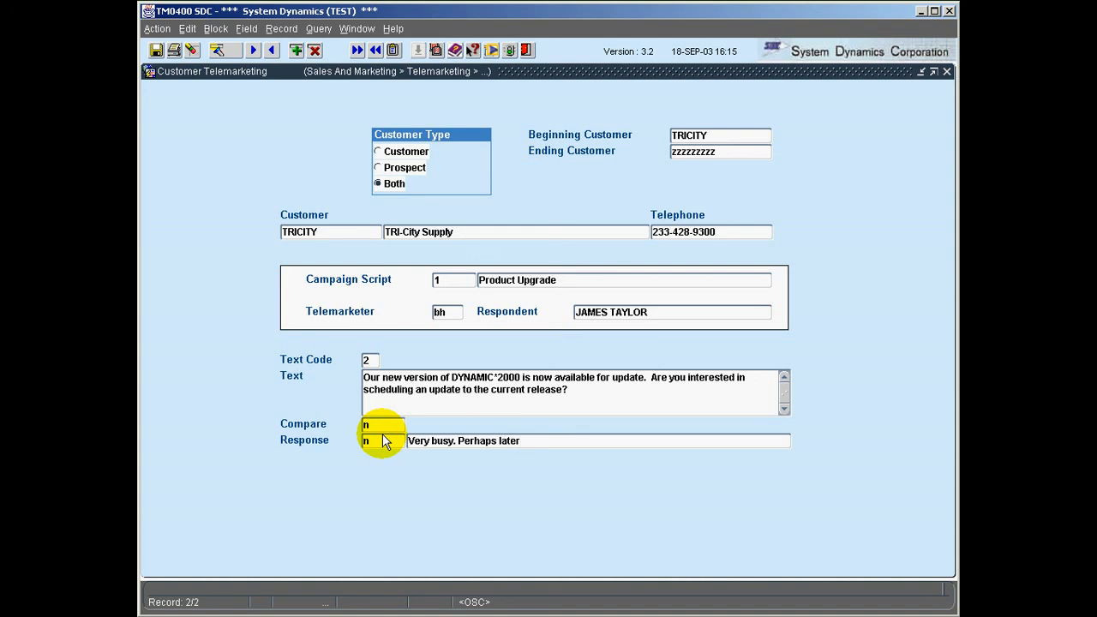
pyautogui.press('Return')
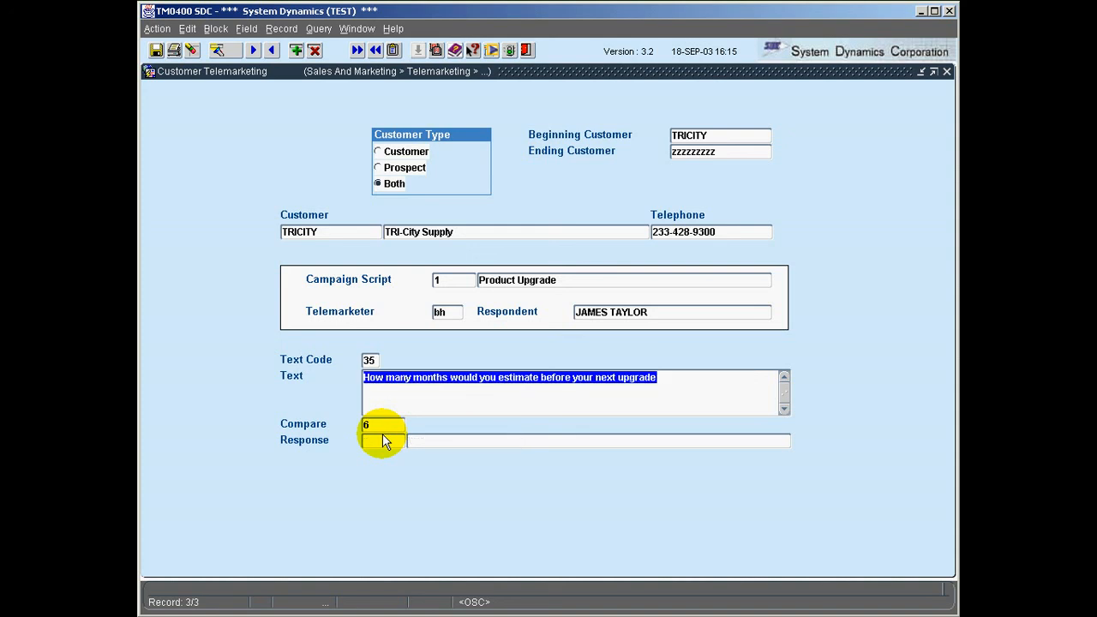
# Step: Answer step 35's months-until-upgrade question with 8, noting 'Buying new hardware at that time'
pyautogui.click(542, 401)
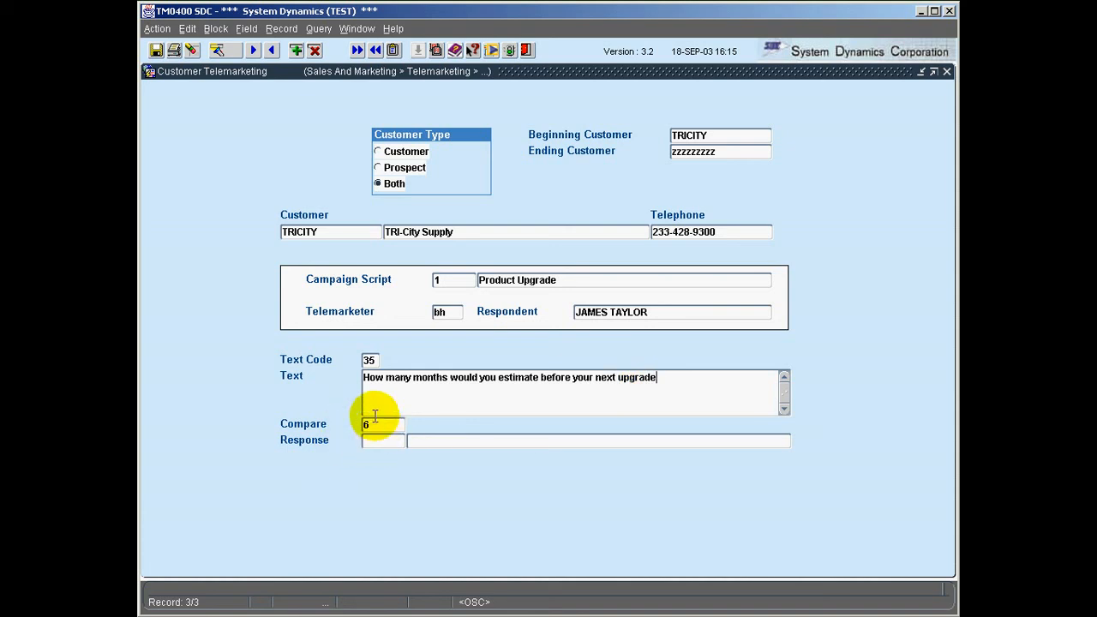
pyautogui.click(392, 442)
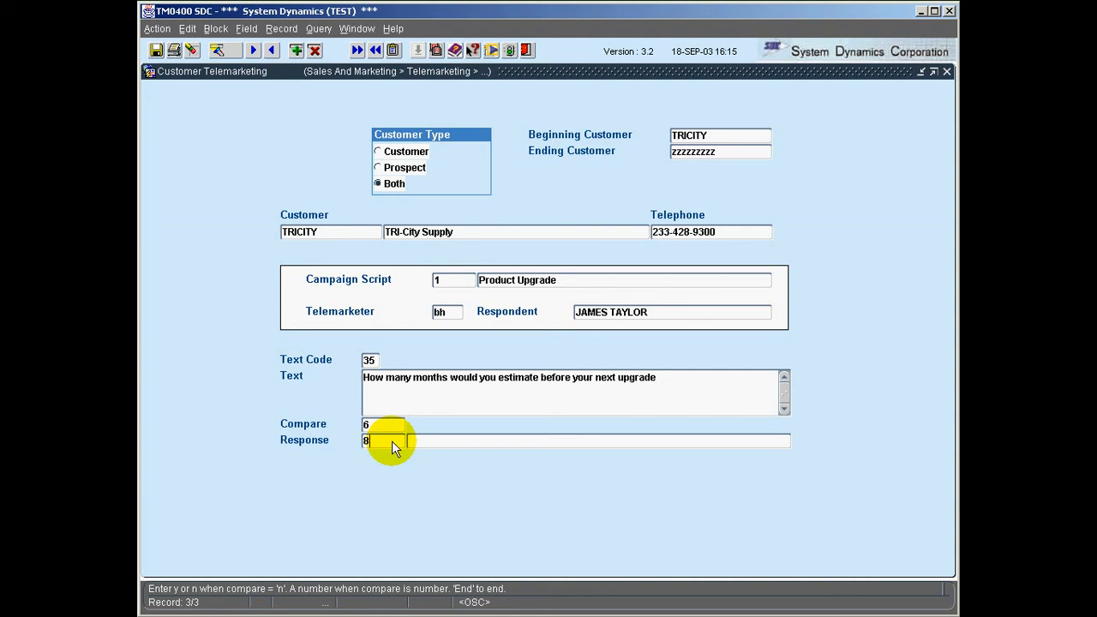
pyautogui.click(433, 442)
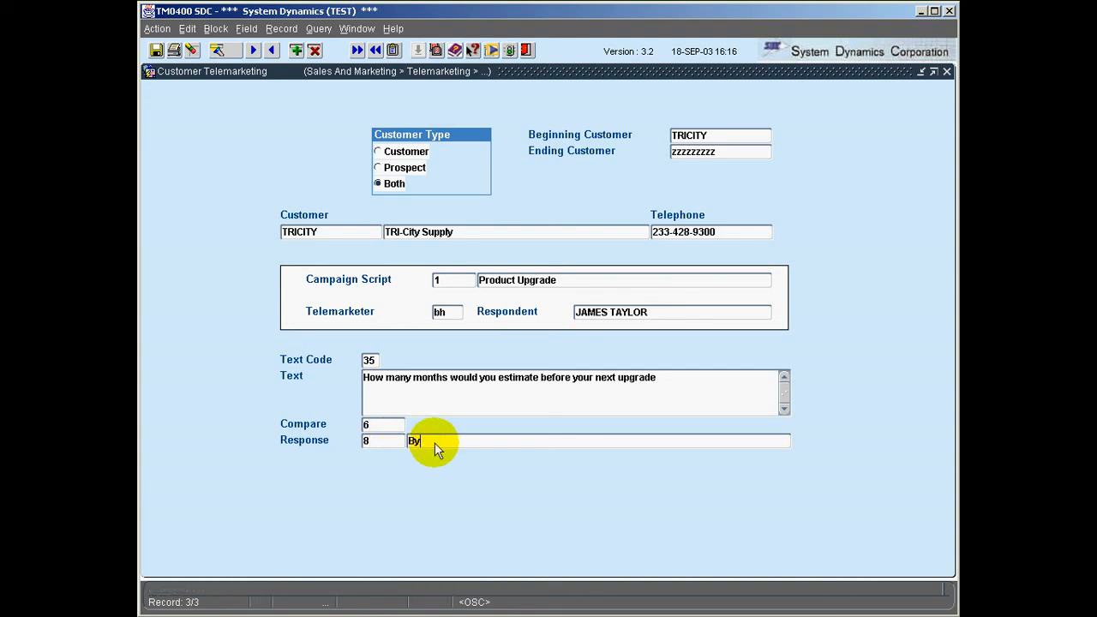
pyautogui.write('Buying new hardware at that time')
# Step: Advance to the closing call-back line and save the TRICITY call, applying 5 records
pyautogui.press('Tab')
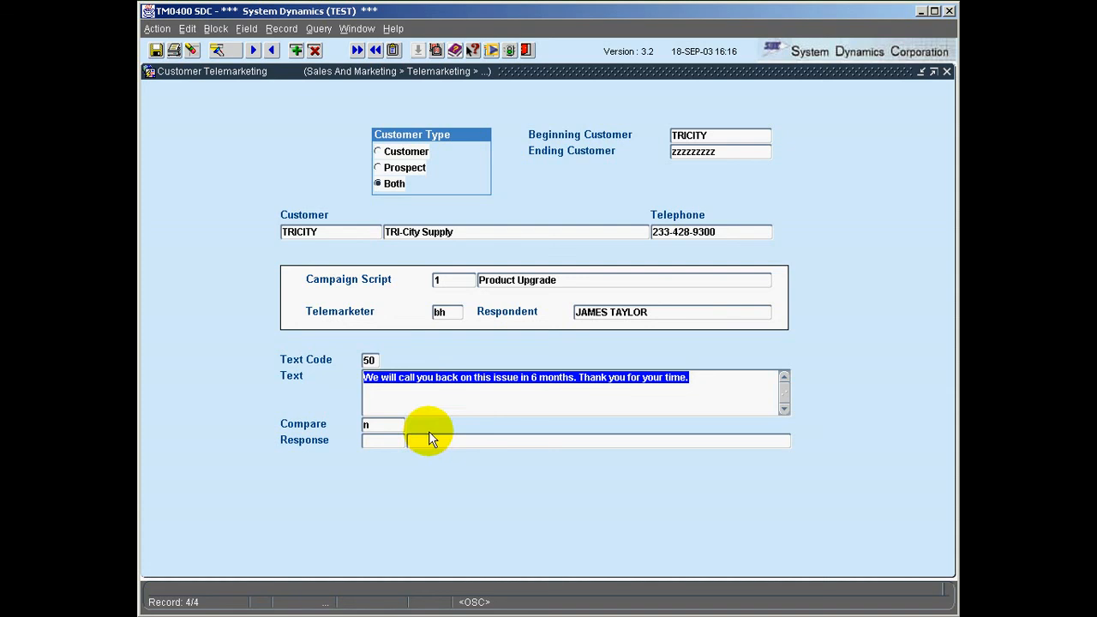
pyautogui.click(408, 403)
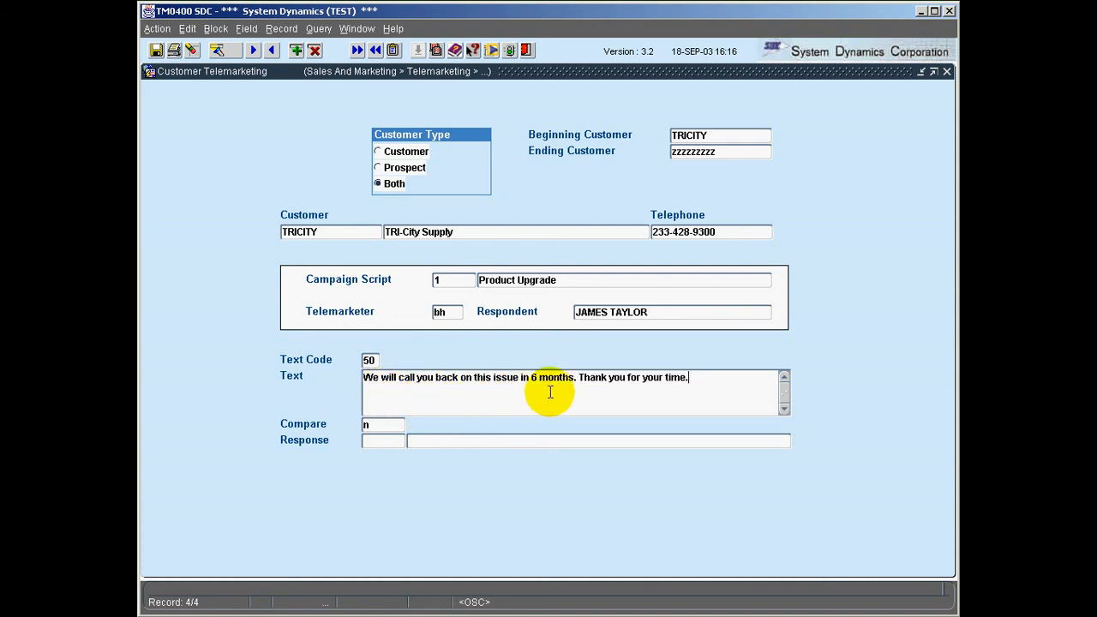
pyautogui.press('F10')
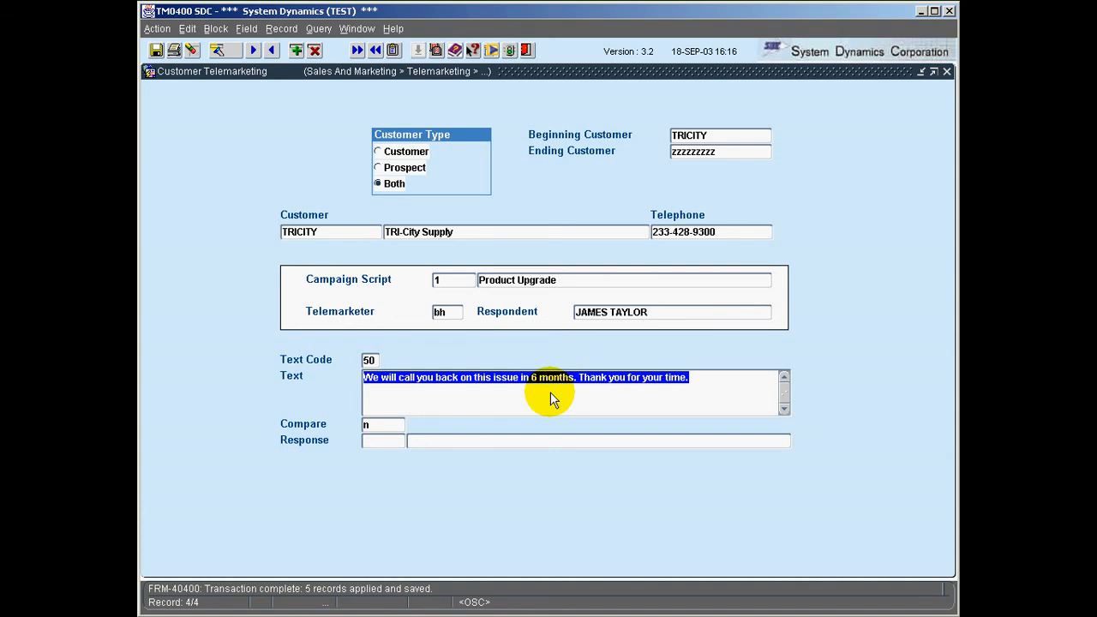
# Step: Move to the next customer, Wegman's Supply Store, then exit the Customer Telemarketing form
pyautogui.click(358, 230)
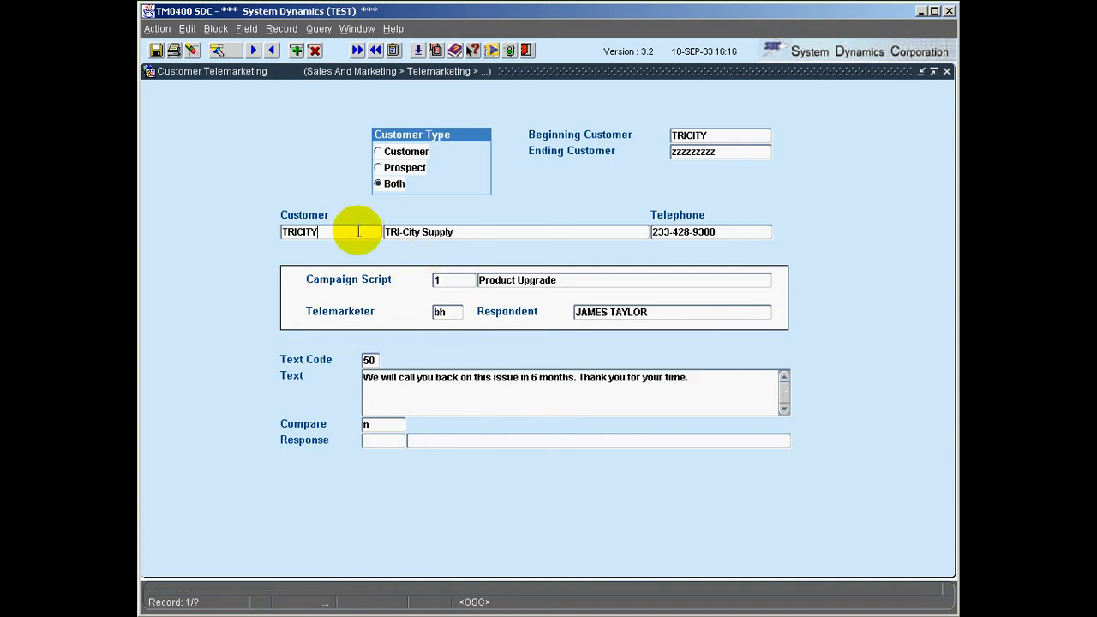
pyautogui.press('Down')
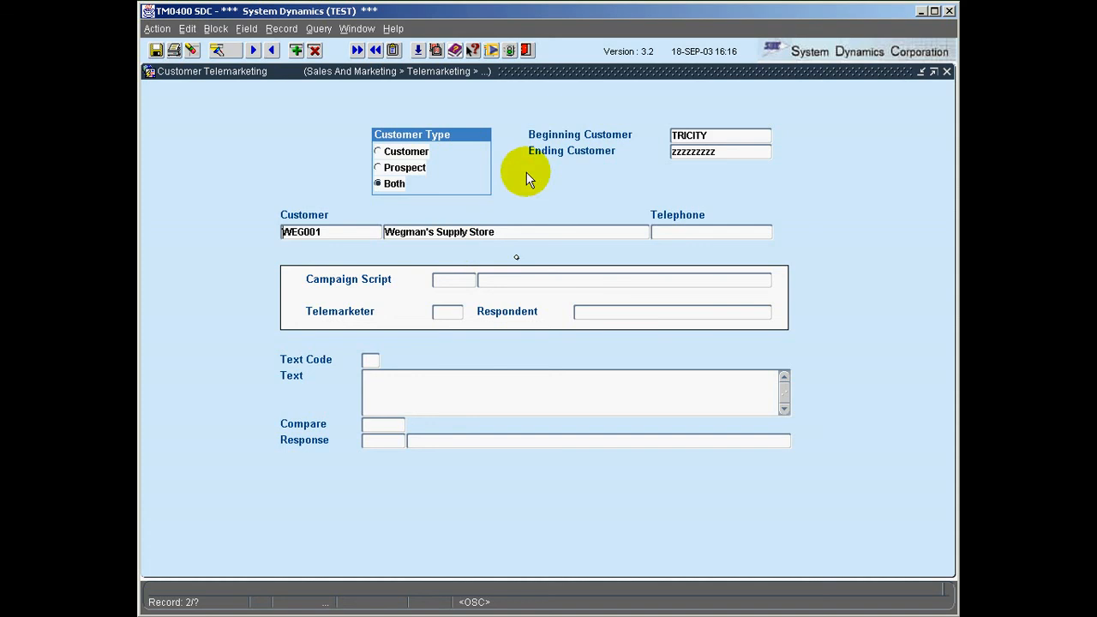
pyautogui.click(526, 51)
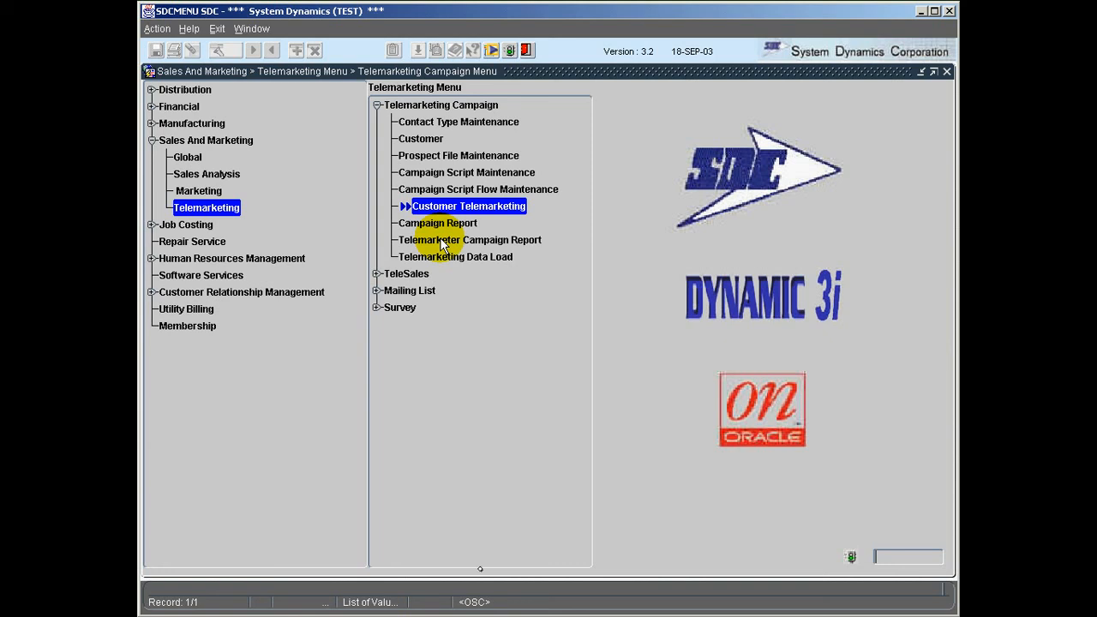
# Step: Expand TeleSales in the Telemarketing menu tree and select Inbound Calls
pyautogui.click(374, 274)
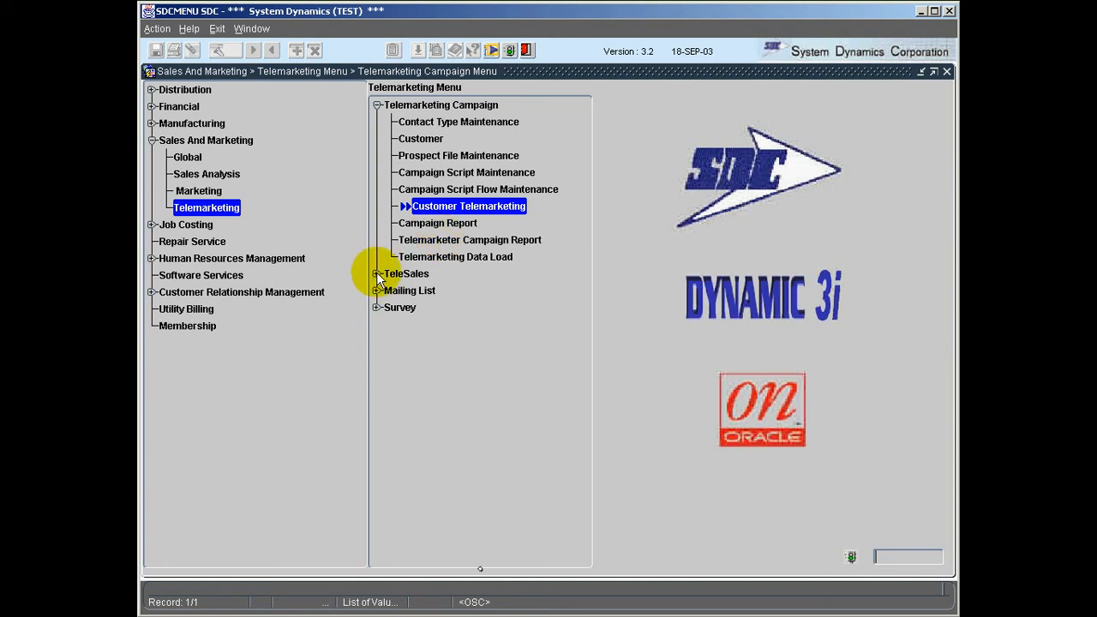
pyautogui.click(426, 291)
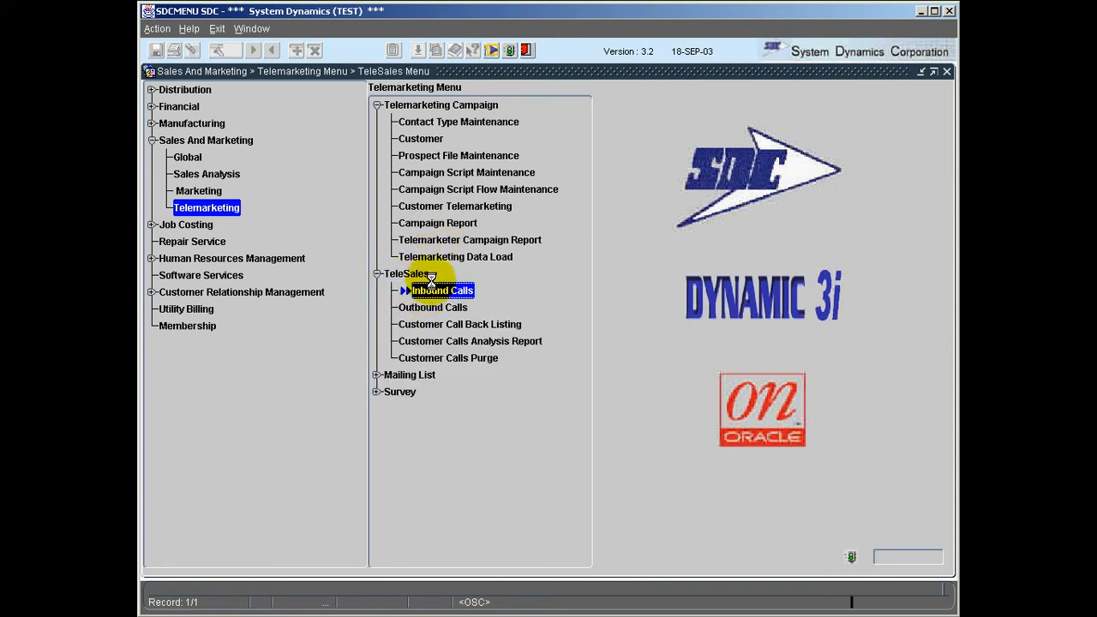